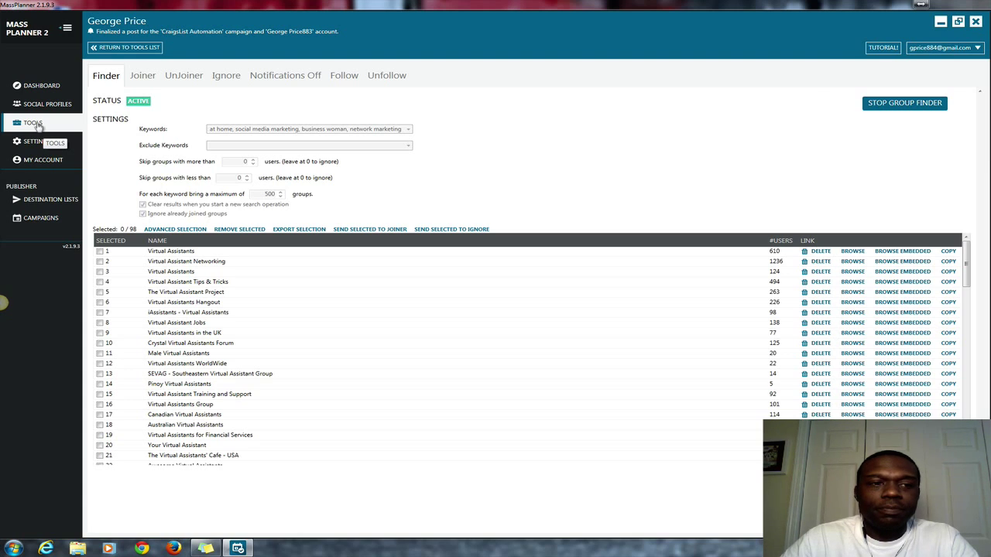
Step: In the Google+ account's group tools, select all 98 found groups and send them to the Group Joiner
left_click(34, 123)
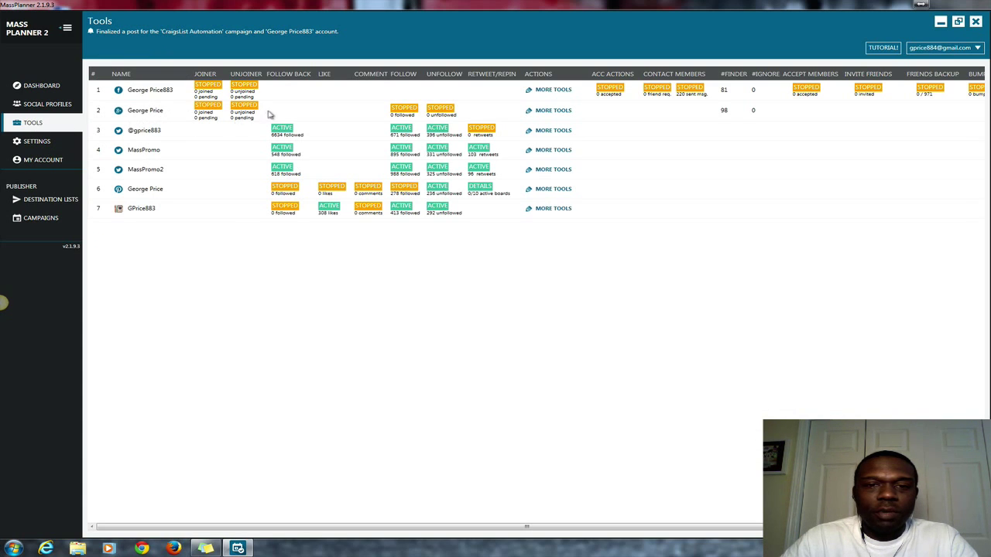
left_click(554, 111)
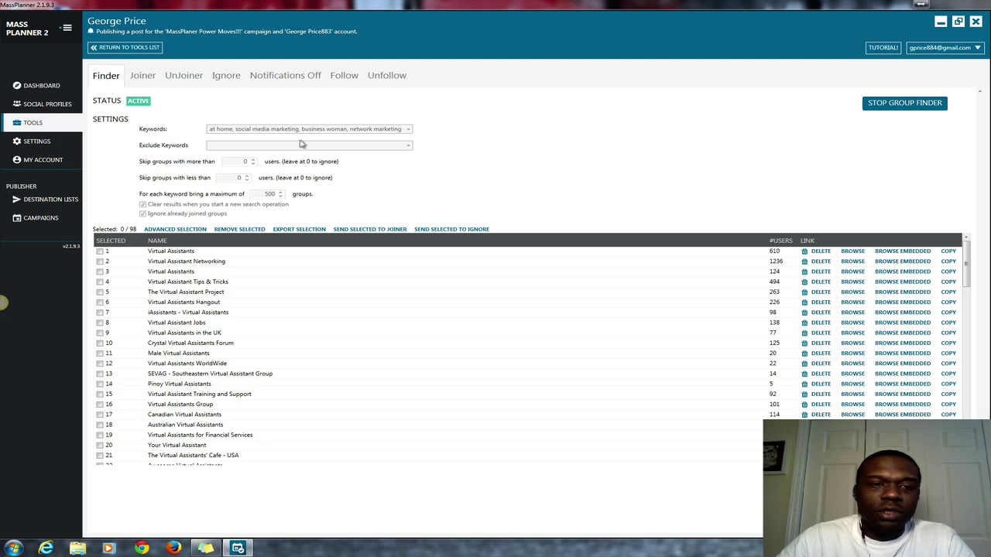
left_click(183, 231)
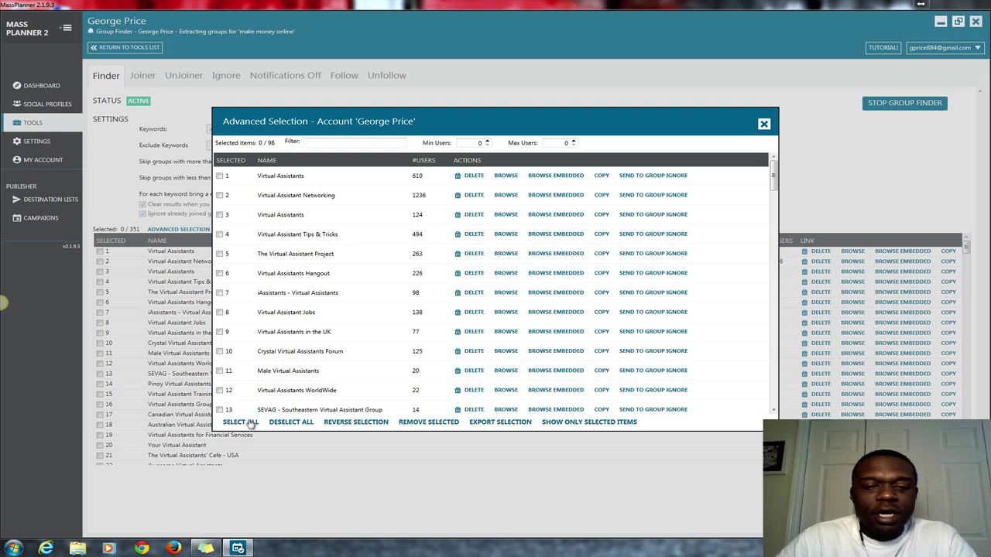
left_click(240, 422)
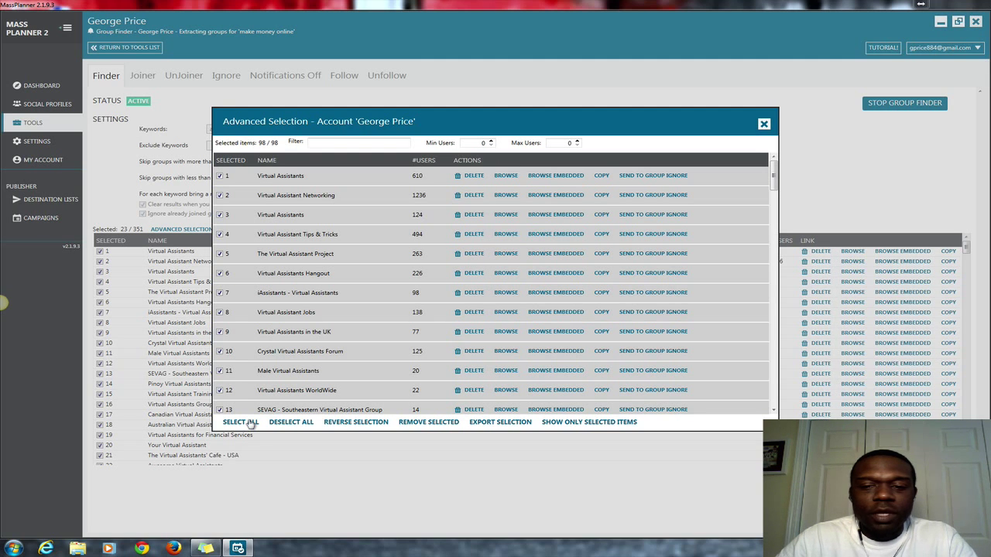
scroll(343, 226, "down", 7)
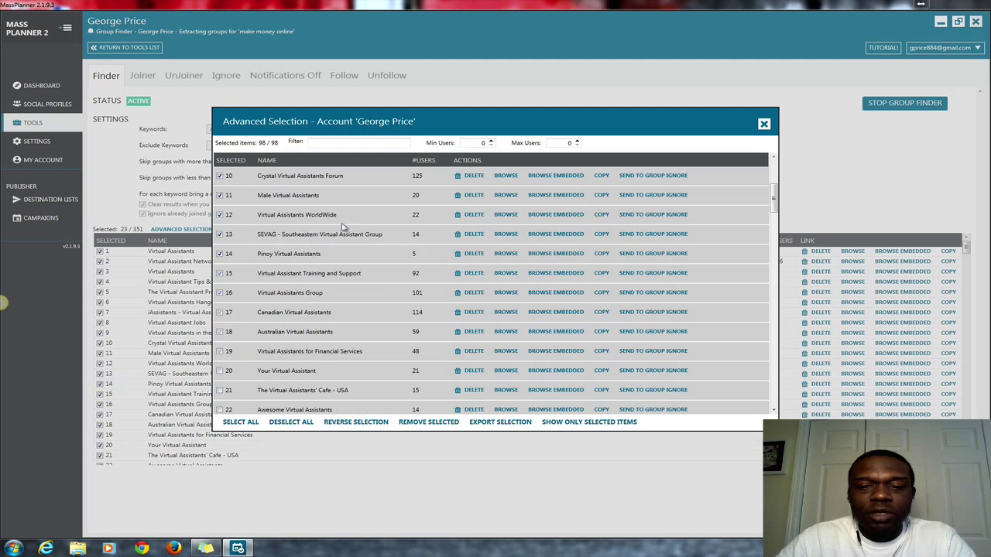
scroll(343, 226, "down", 6)
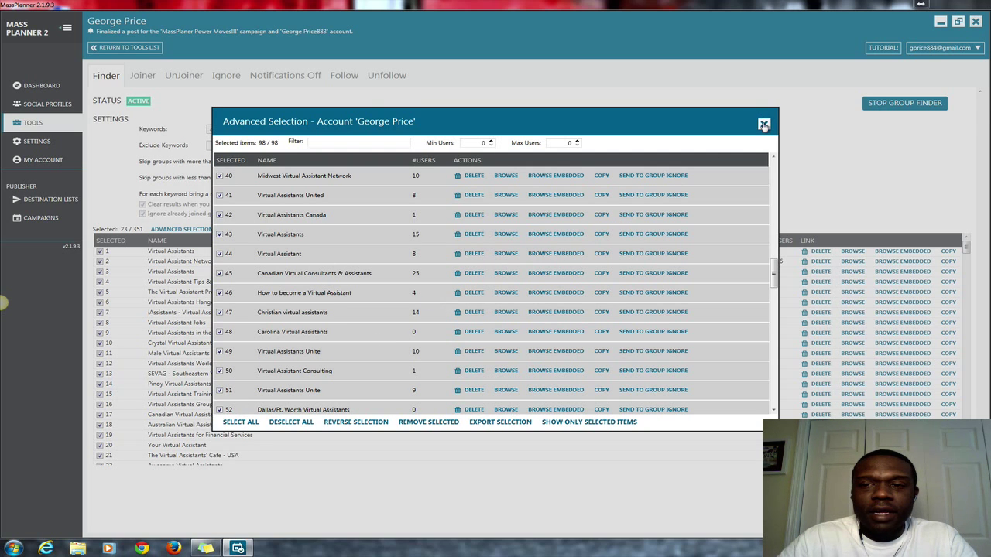
left_click(763, 125)
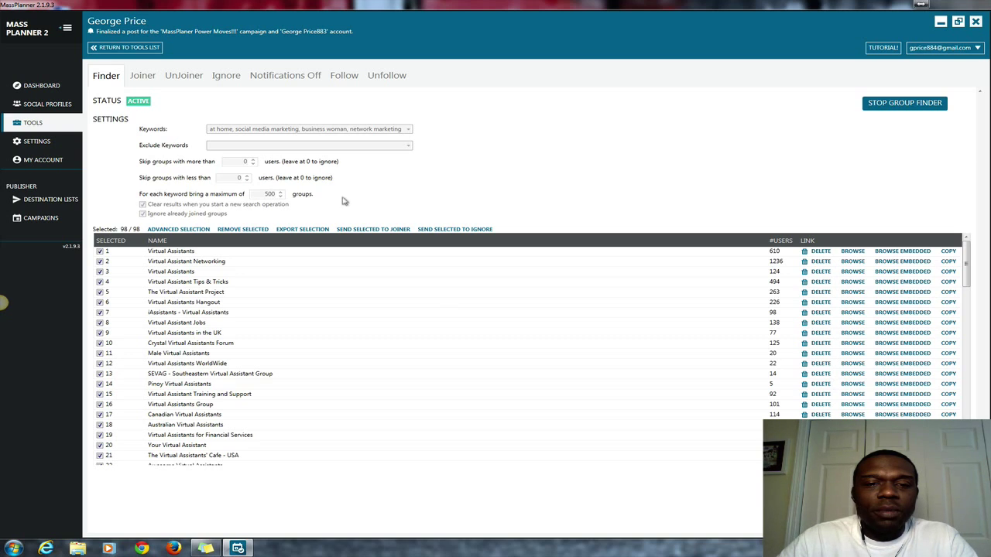
left_click(372, 229)
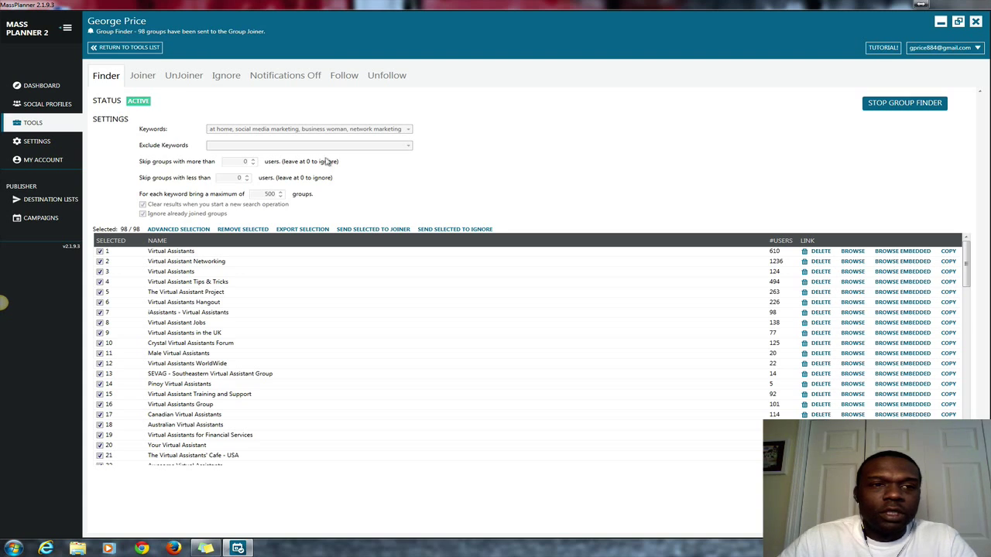
Step: Start the Group Joiner on the waiting groups, check the UnJoiner page, then return to Finder results
left_click(143, 75)
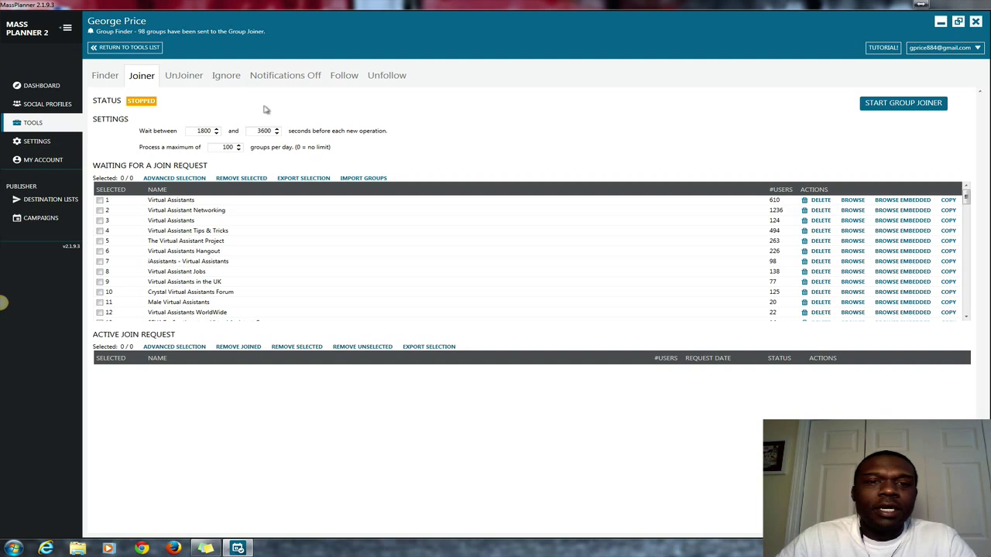
left_click(899, 105)
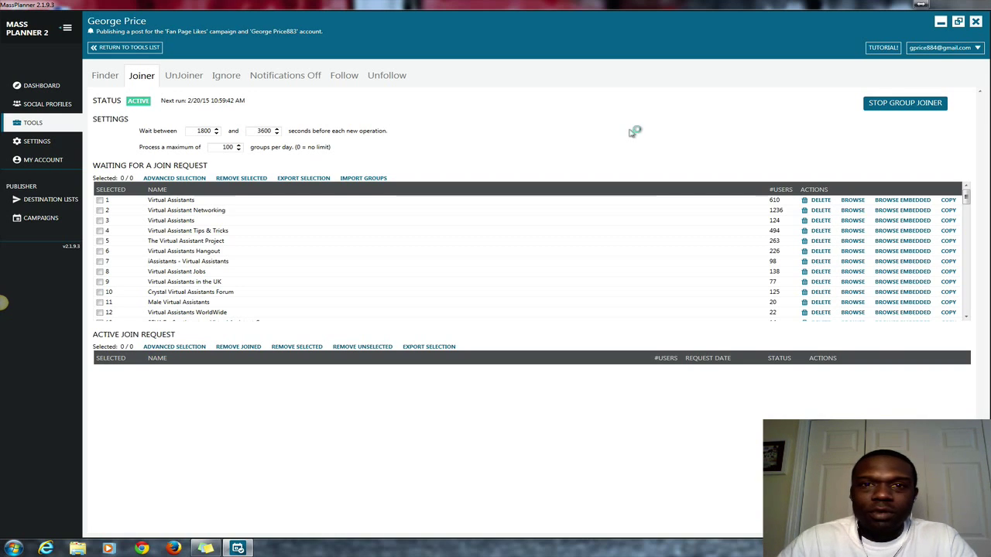
left_click(193, 76)
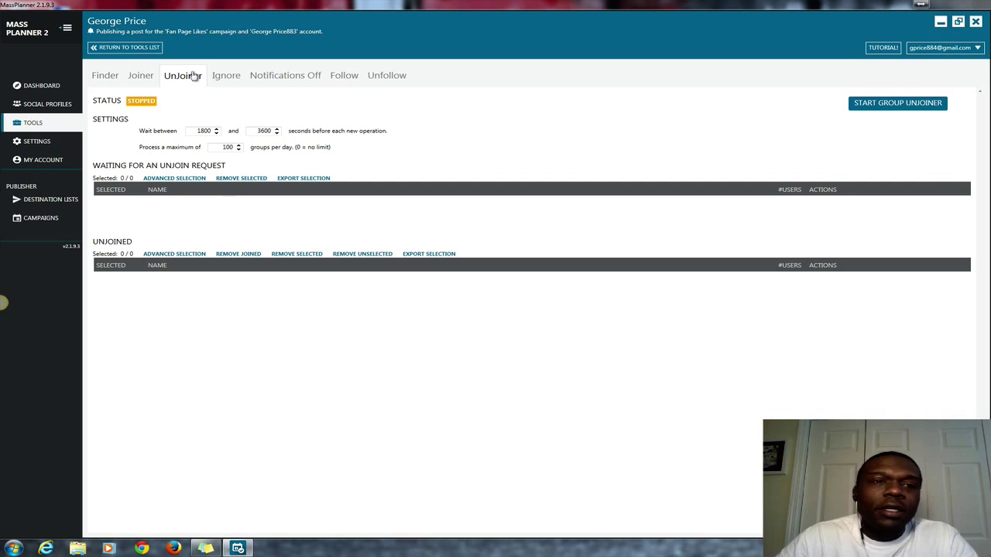
left_click(106, 77)
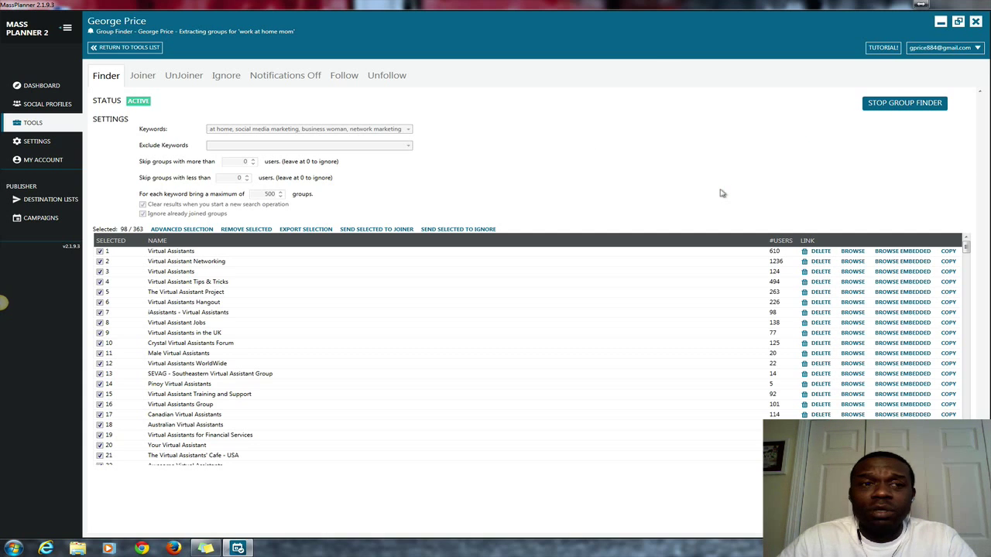
Step: Open the Facebook account's Page Finder and place the cursor in its empty Keywords field
left_click(33, 123)
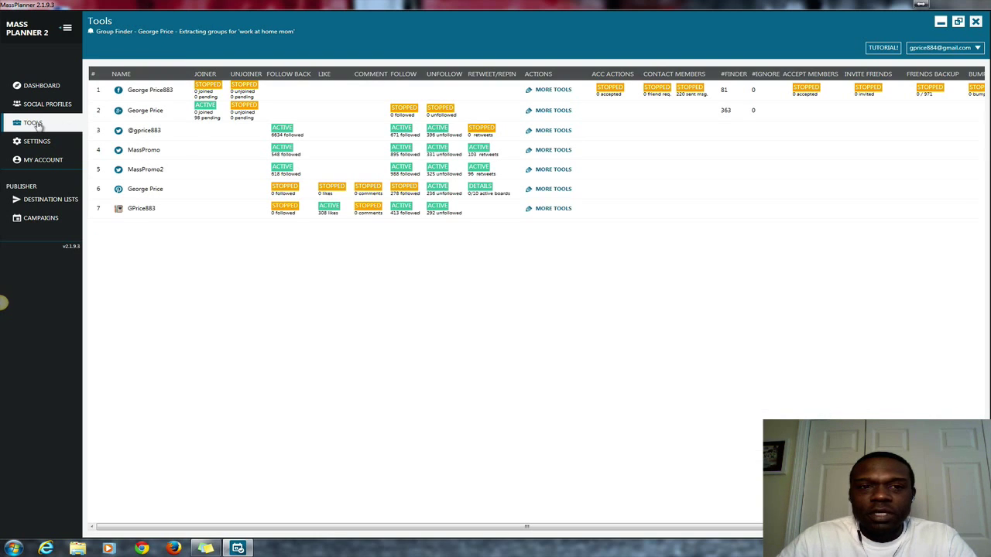
left_click(551, 91)
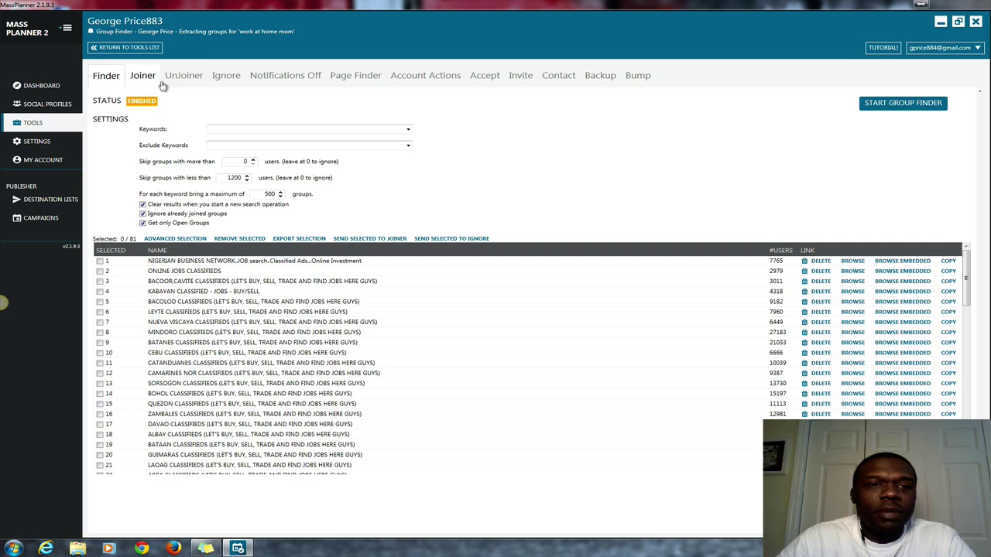
left_click(351, 77)
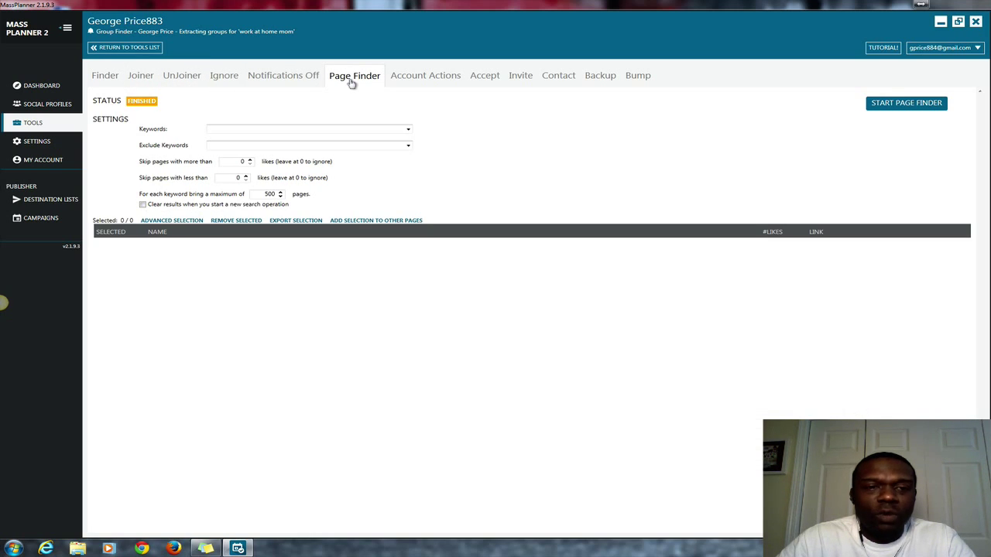
left_click(255, 128)
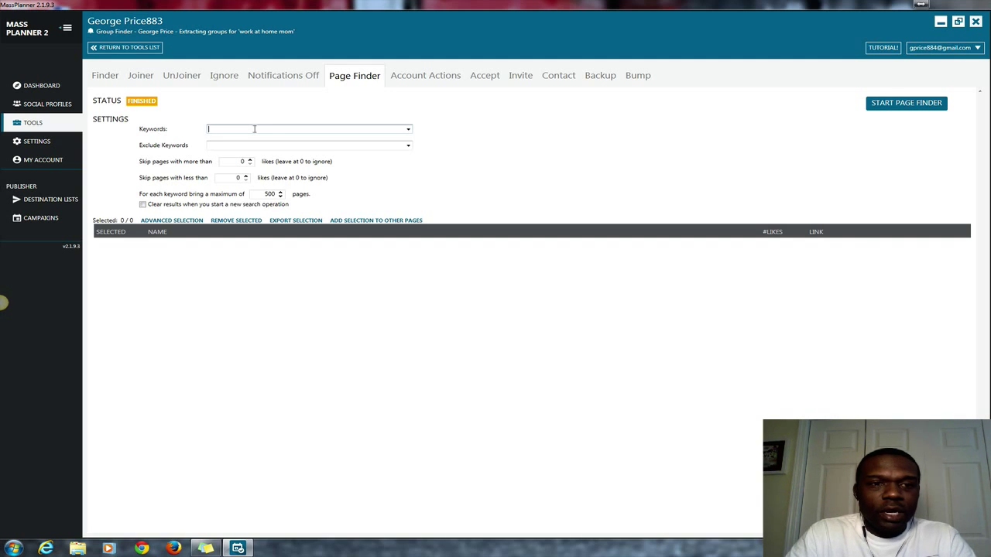
Step: Enter keywords 'virtual assistant, make money online, work from home, network marketing' and enable clearing results on new searches
type("virtu")
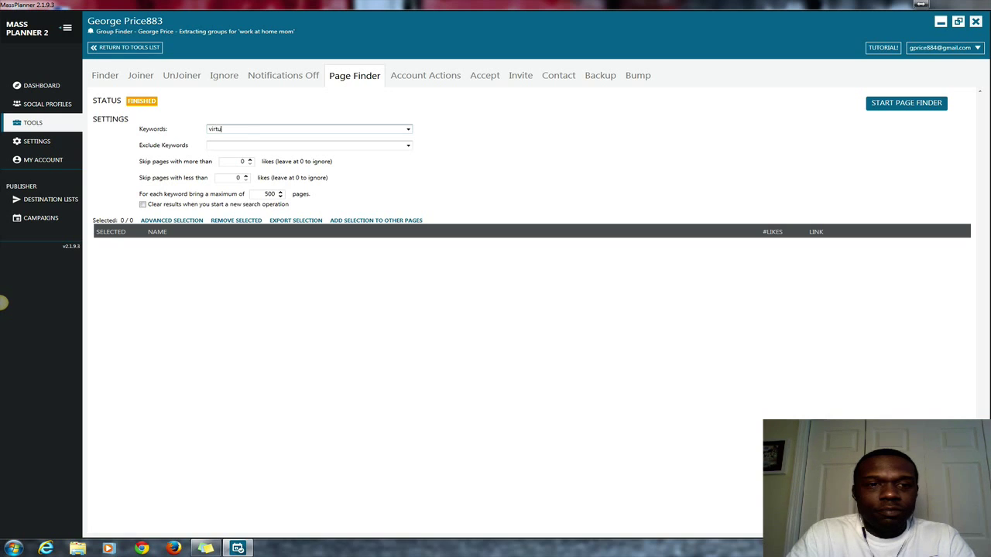
type("al assistant, make mo")
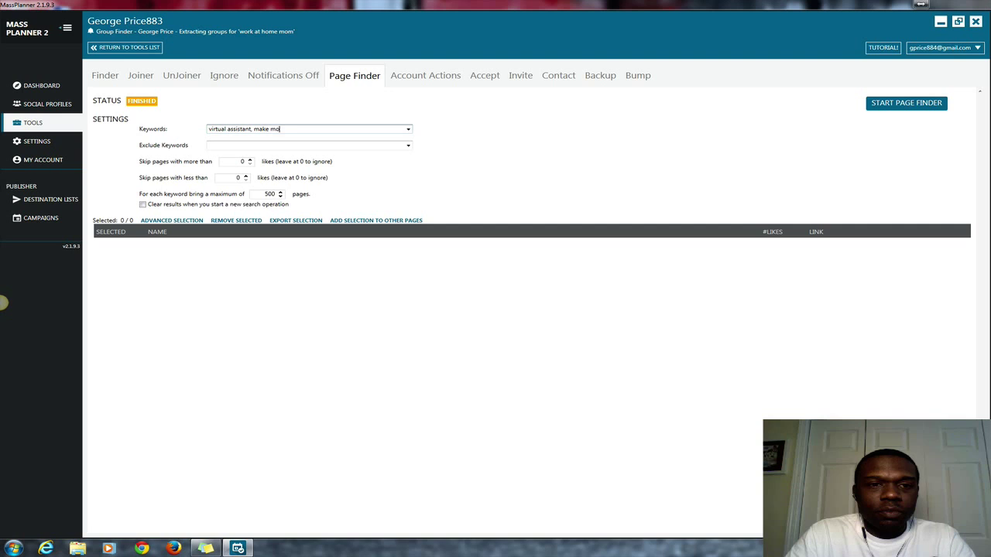
type("ney oneline")
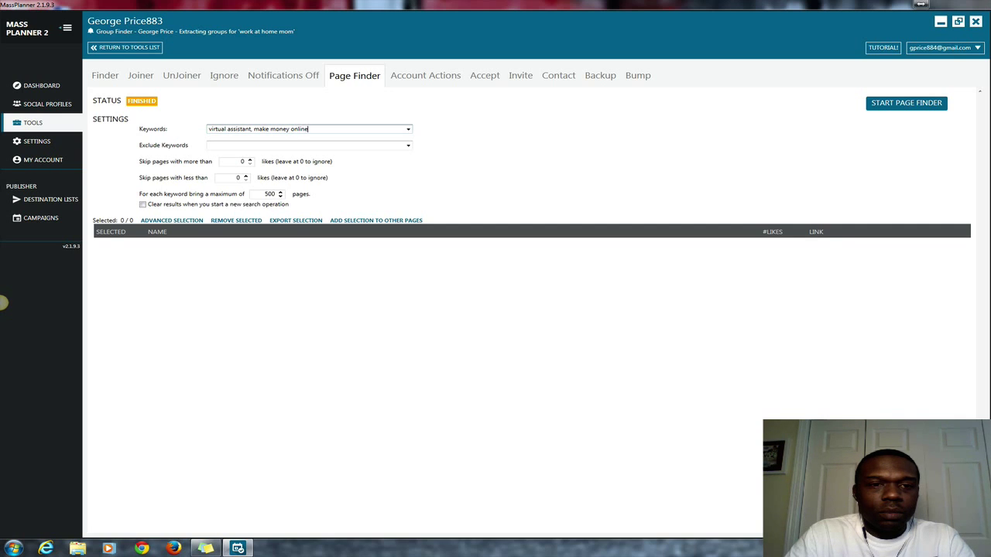
type(", work from home, ")
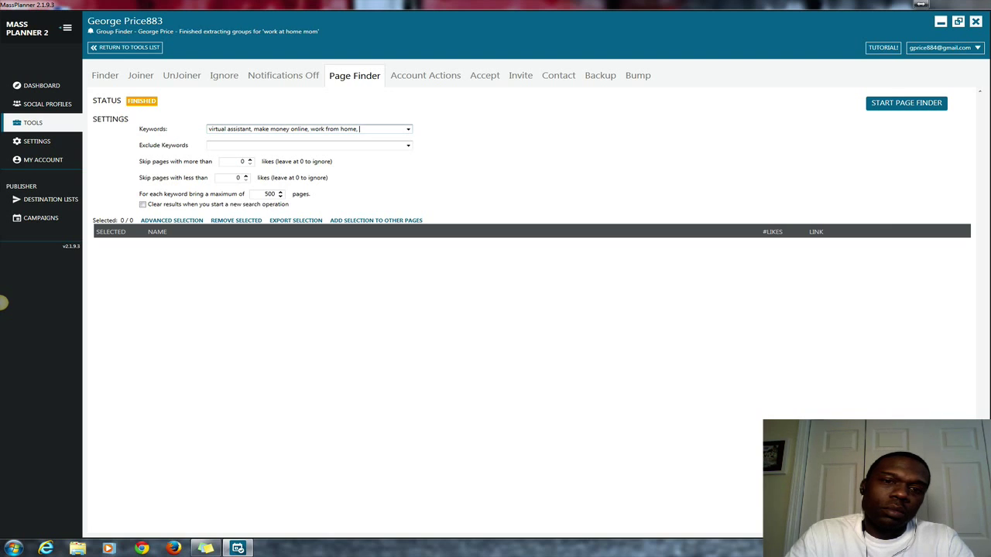
type("entrepre")
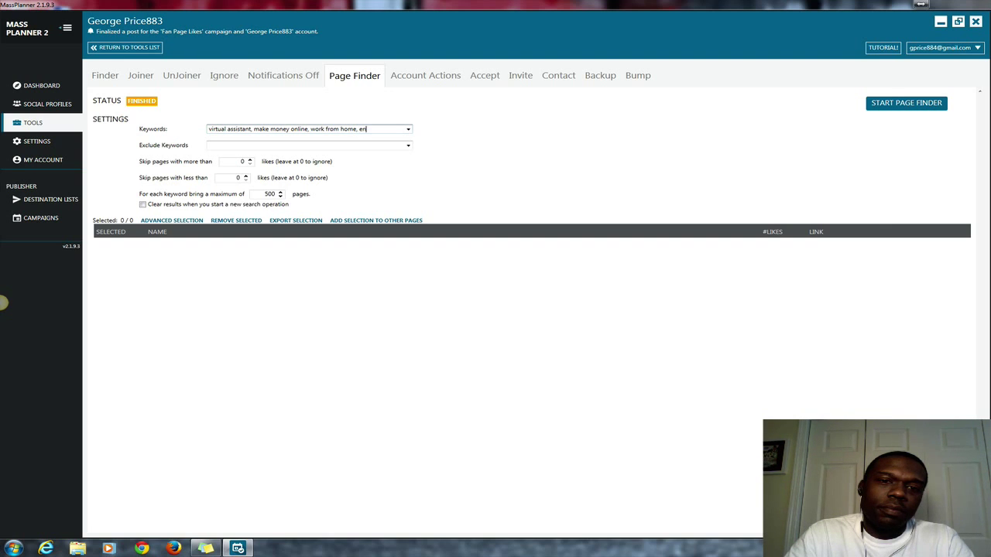
key("BackSpace")
key("BackSpace")
key("BackSpace")
key("BackSpace")
key("BackSpace")
key("BackSpace")
key("BackSpace")
key("BackSpace")
type("netwo")
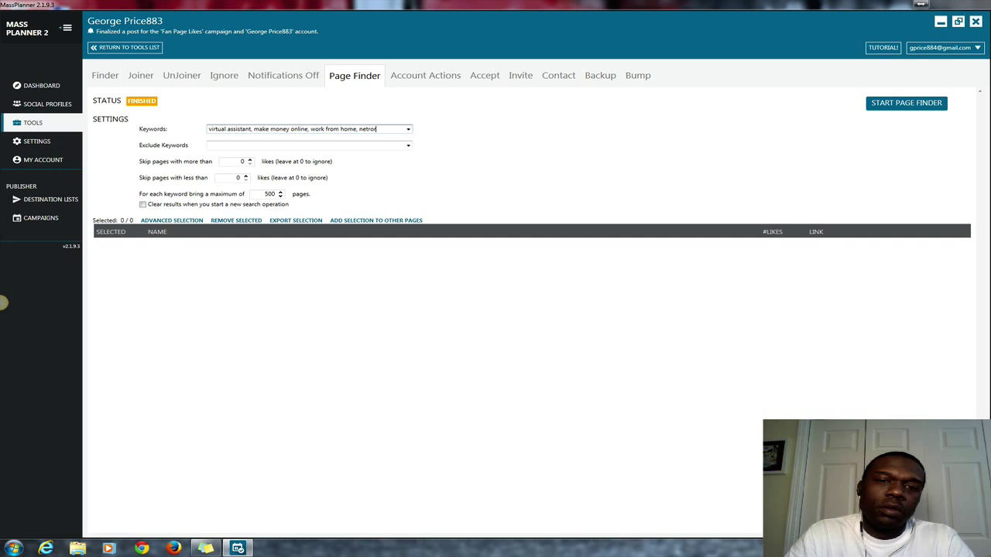
key("BackSpace")
key("BackSpace")
type("work m")
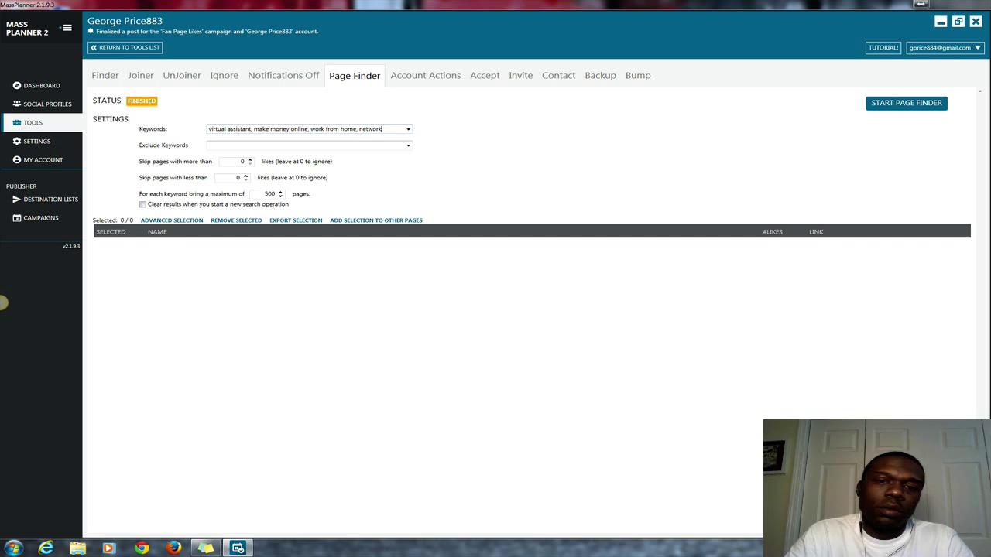
type("ting")
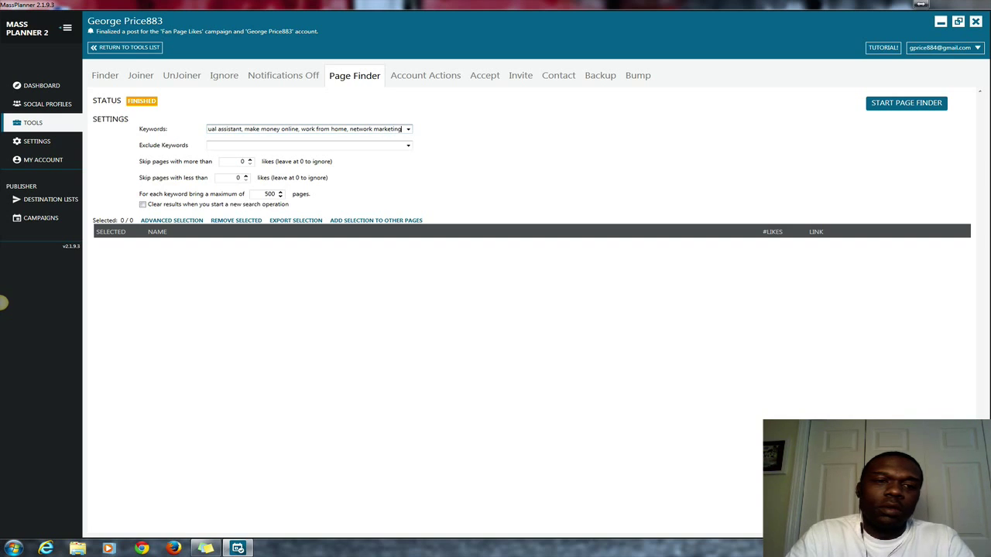
left_click(142, 204)
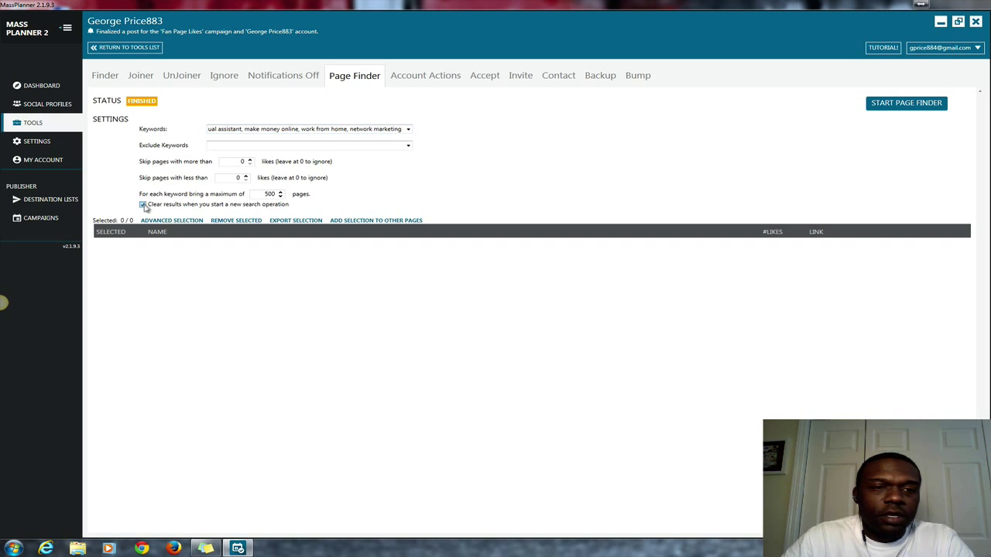
Step: Start extracting Facebook pages for the keywords, then return to the Group Finder showing 81 groups
left_click(896, 107)
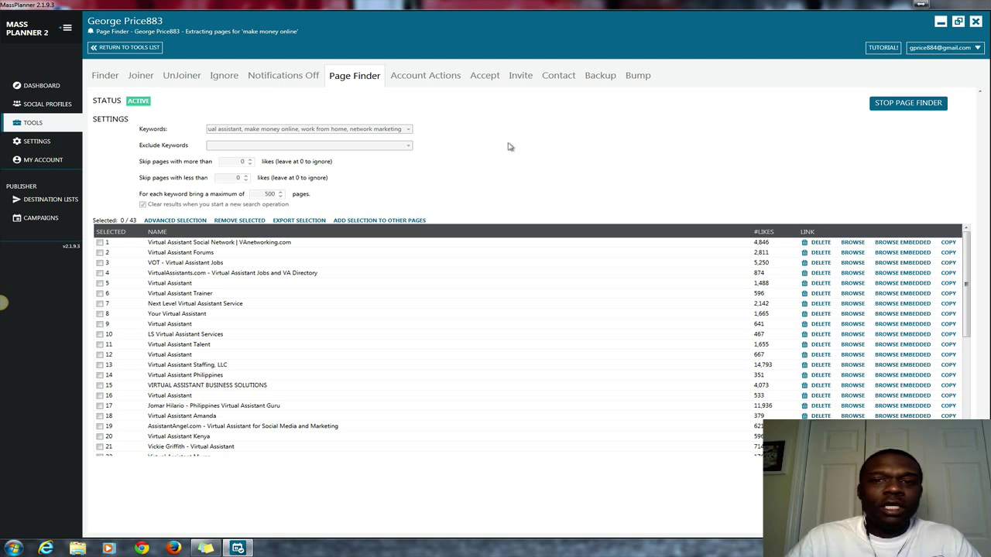
left_click(108, 75)
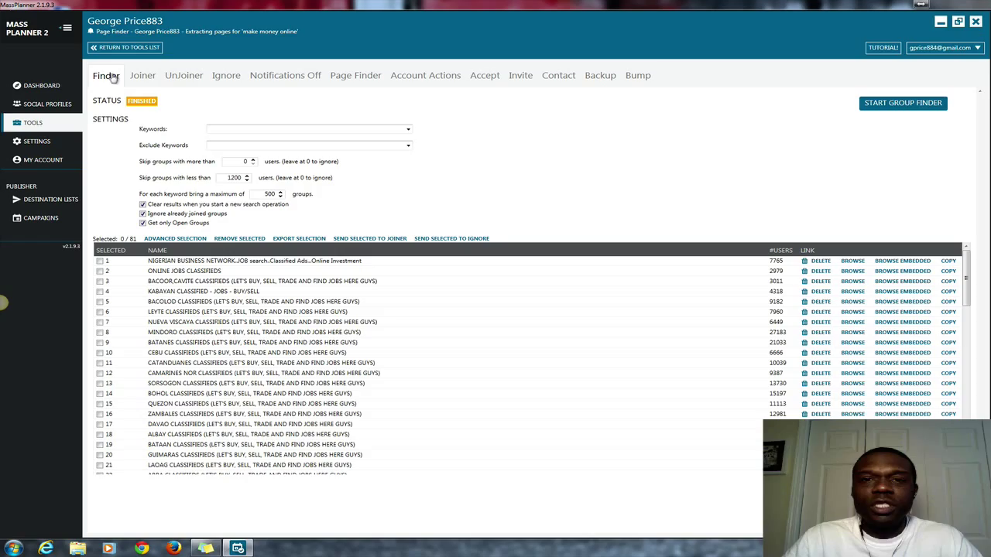